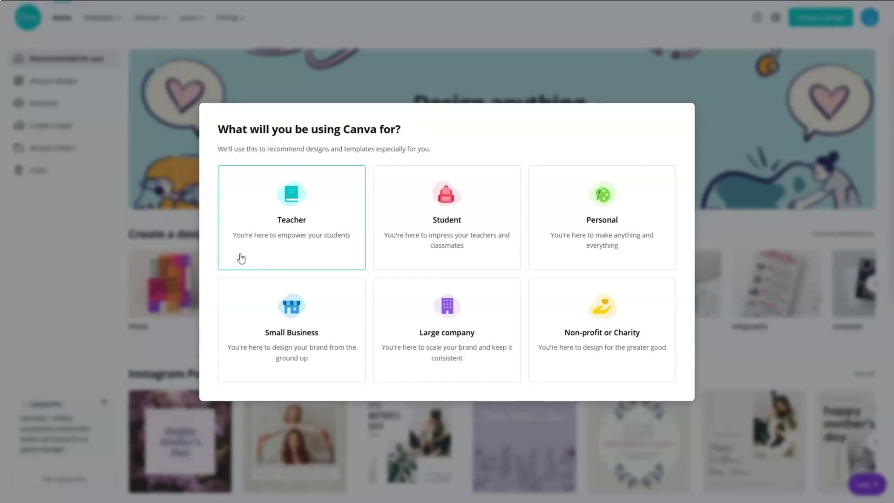
Step: Choose personal use, skip the Pro offer, and start a blank 500 × 500 px Logo design
{"action": "left_click", "coordinate": [630, 221]}
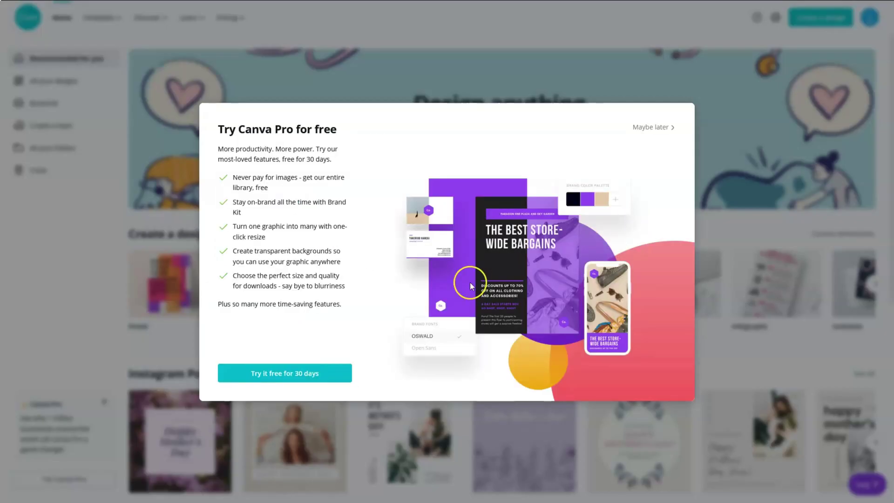
{"action": "left_click", "coordinate": [656, 126]}
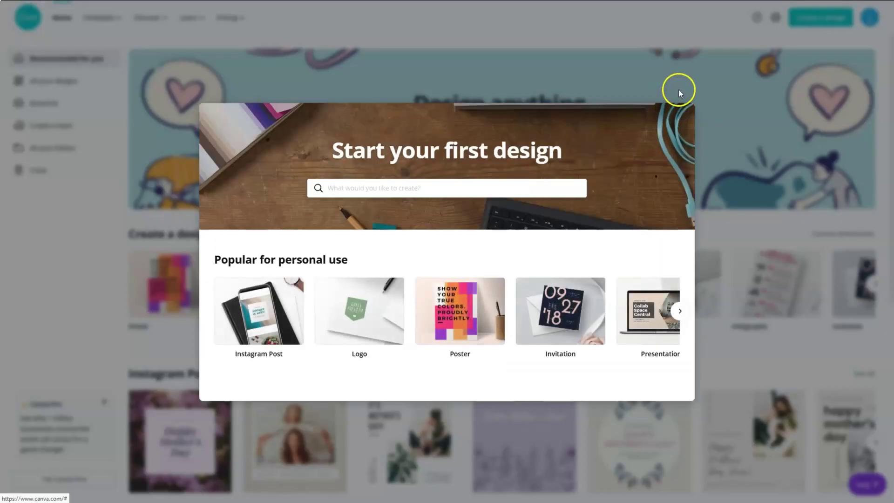
{"action": "left_click", "coordinate": [680, 311]}
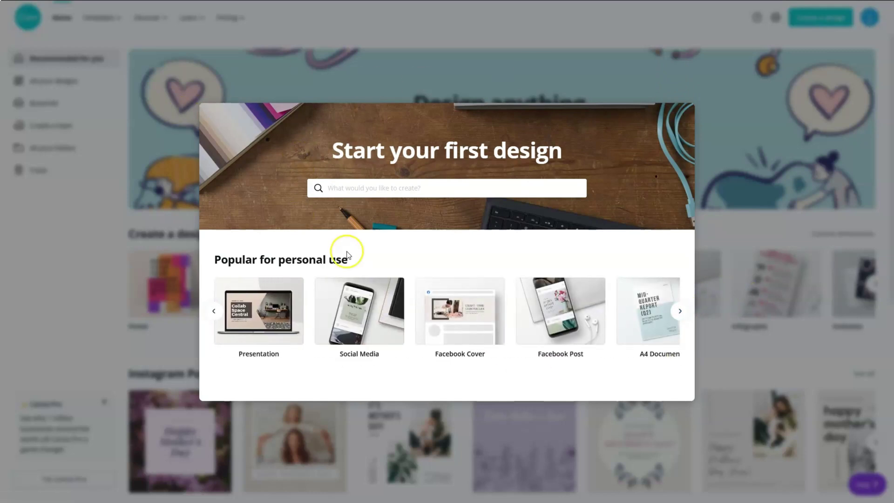
{"action": "left_click", "coordinate": [680, 310]}
{"action": "left_click", "coordinate": [214, 311]}
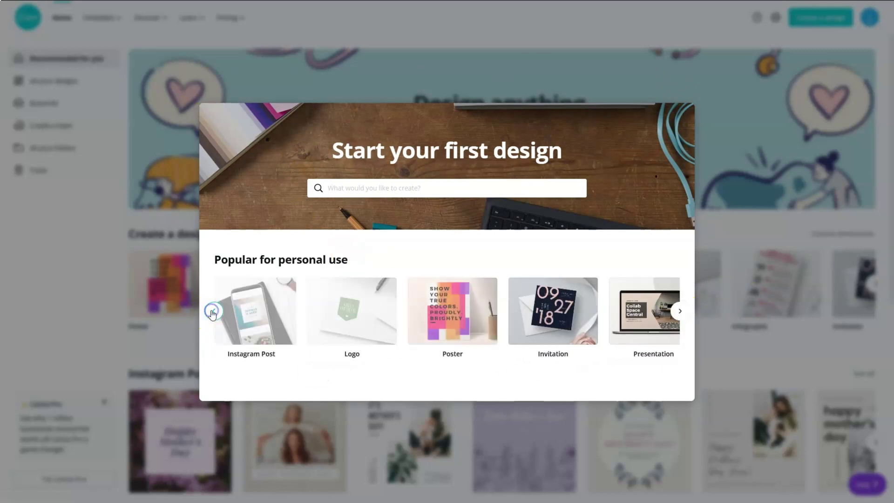
{"action": "left_click", "coordinate": [337, 313]}
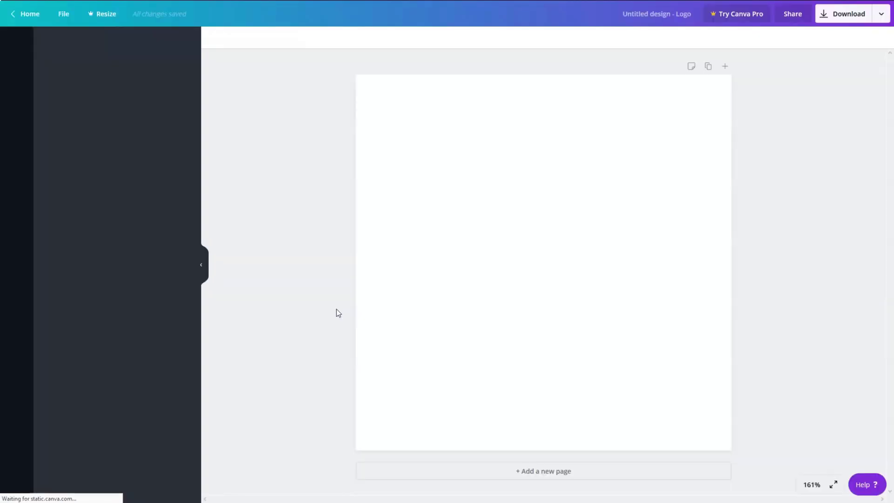
{"action": "left_click", "coordinate": [192, 107]}
Step: Scroll the logo templates and apply the Bixou University template with the yellow globe on black
{"action": "left_click_drag", "start_coordinate": [196, 99], "coordinate": [172, 350]}
{"action": "scroll", "coordinate": [172, 350], "scroll_direction": "down", "scroll_amount": 5}
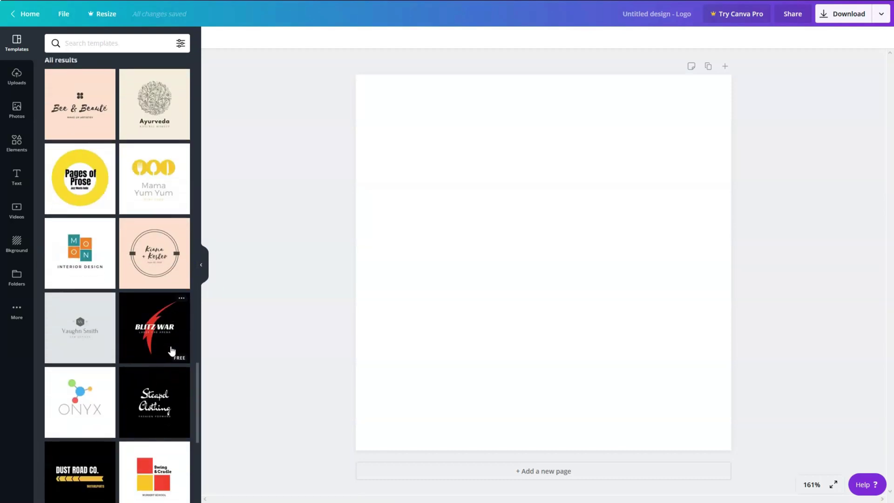
{"action": "scroll", "coordinate": [172, 351], "scroll_direction": "down", "scroll_amount": 3}
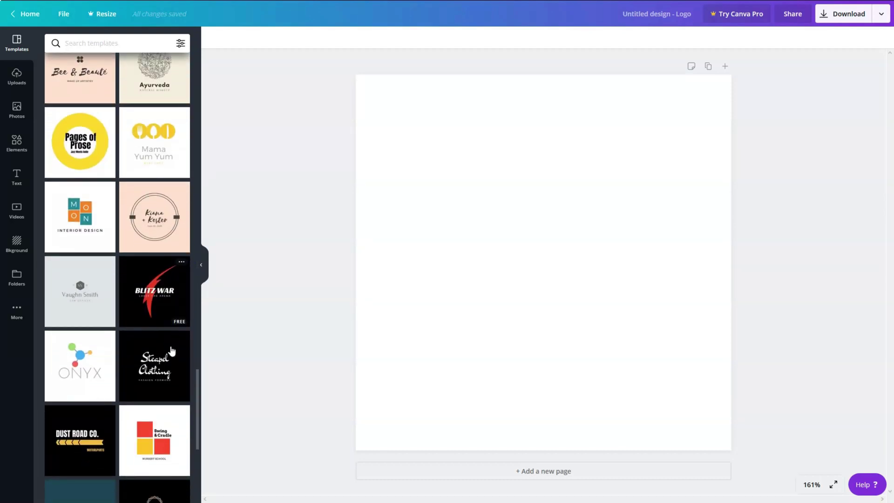
{"action": "scroll", "coordinate": [172, 350], "scroll_direction": "down", "scroll_amount": 2}
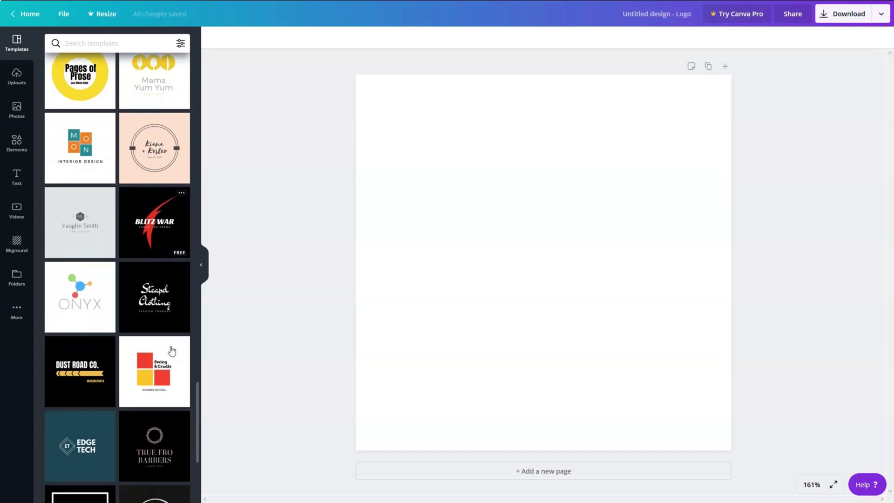
{"action": "scroll", "coordinate": [172, 350], "scroll_direction": "down", "scroll_amount": 2}
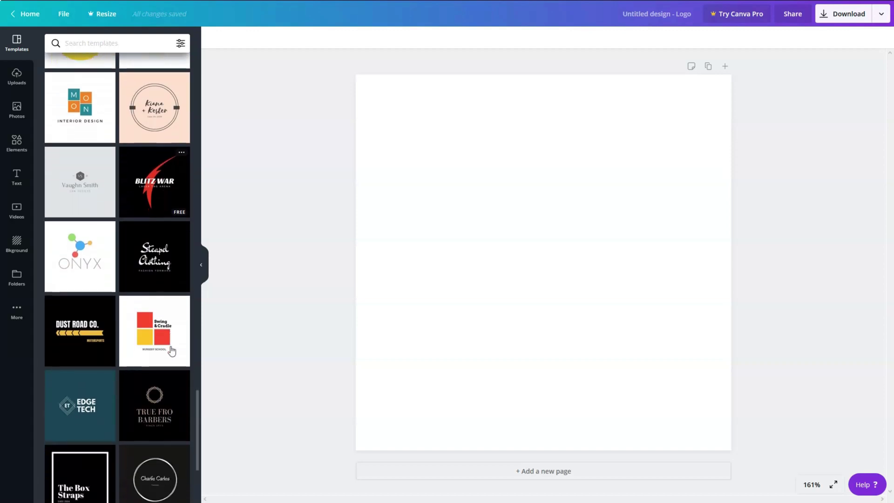
{"action": "scroll", "coordinate": [171, 350], "scroll_direction": "down", "scroll_amount": 1}
{"action": "scroll", "coordinate": [172, 350], "scroll_direction": "down", "scroll_amount": 3}
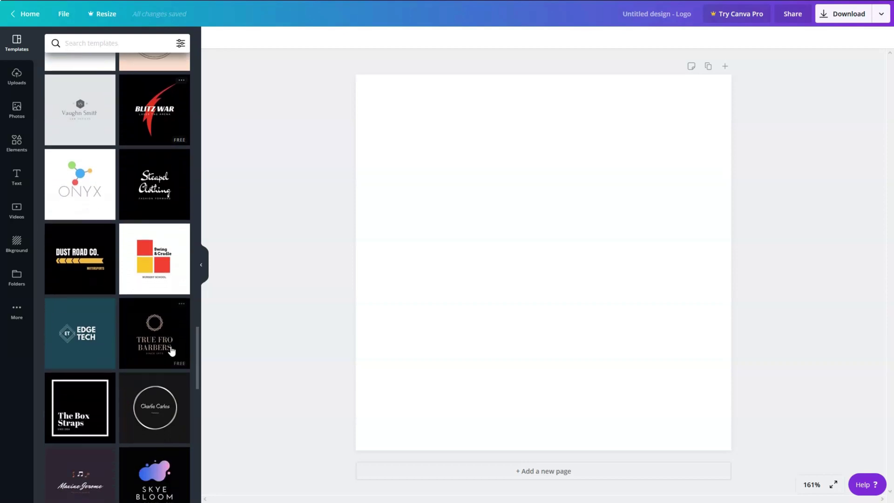
{"action": "scroll", "coordinate": [172, 350], "scroll_direction": "down", "scroll_amount": 3}
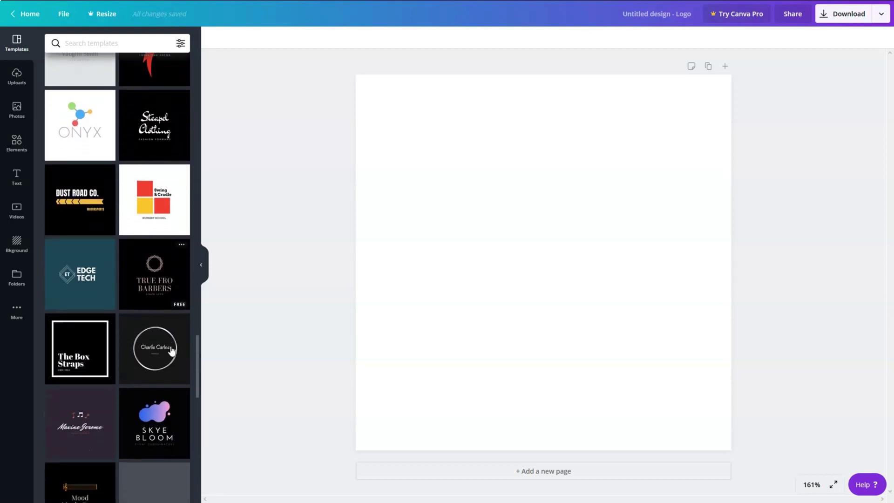
{"action": "scroll", "coordinate": [172, 350], "scroll_direction": "down", "scroll_amount": 4}
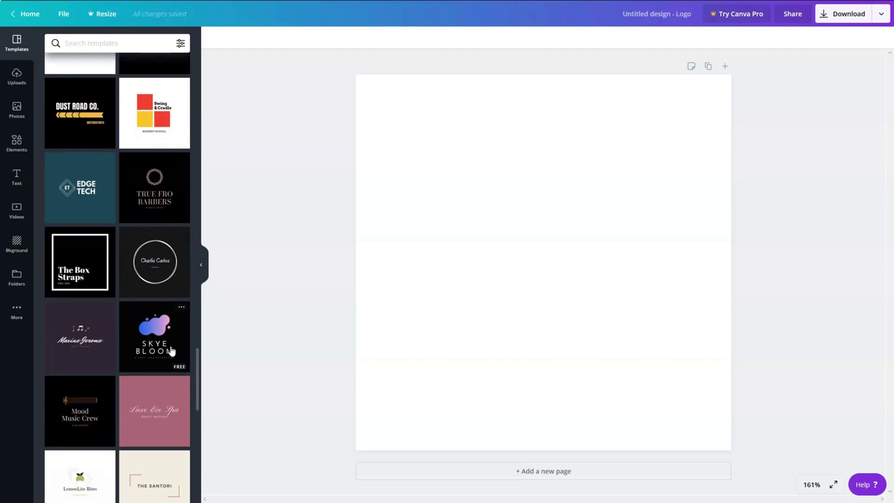
{"action": "scroll", "coordinate": [171, 350], "scroll_direction": "down", "scroll_amount": 6}
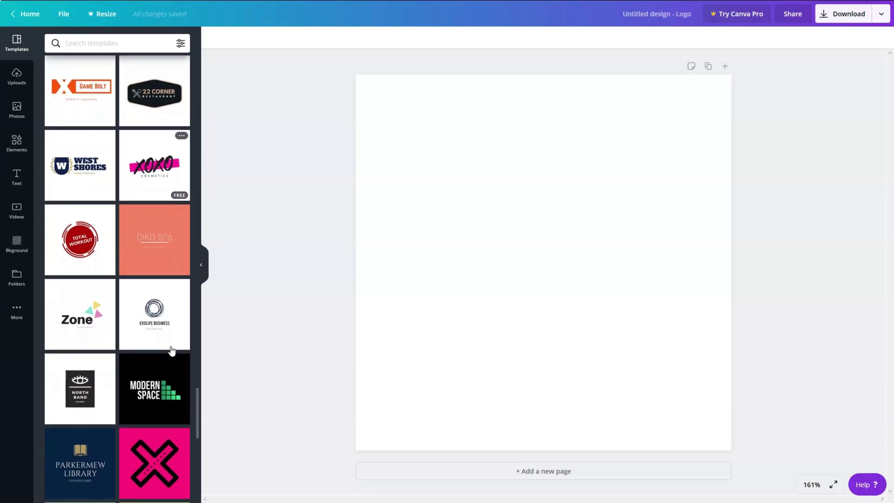
{"action": "scroll", "coordinate": [168, 336], "scroll_direction": "down", "scroll_amount": 4}
{"action": "left_click", "coordinate": [150, 227]}
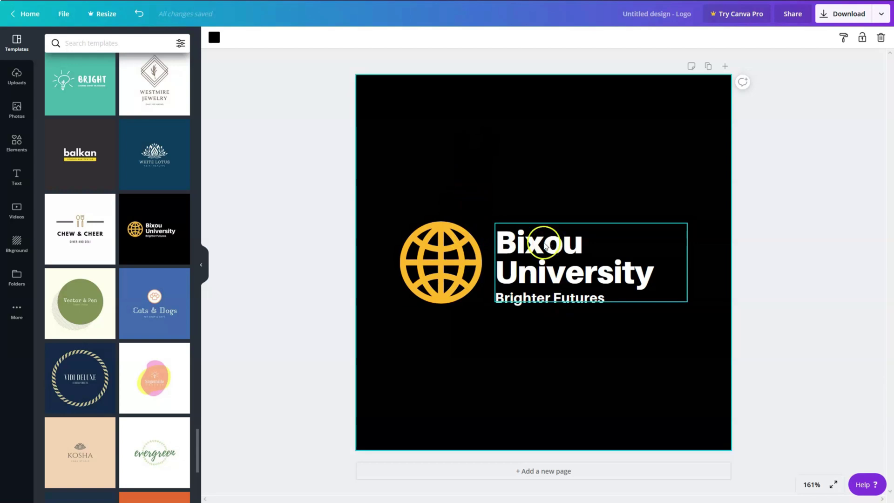
Step: Select the yellow globe icon and delete it, keeping only the Bixou University text
{"action": "left_click", "coordinate": [468, 248]}
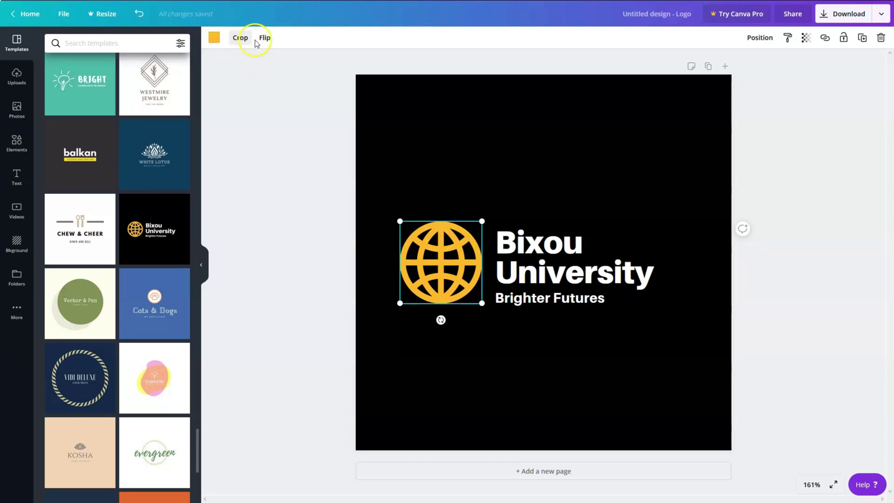
{"action": "left_click", "coordinate": [434, 265]}
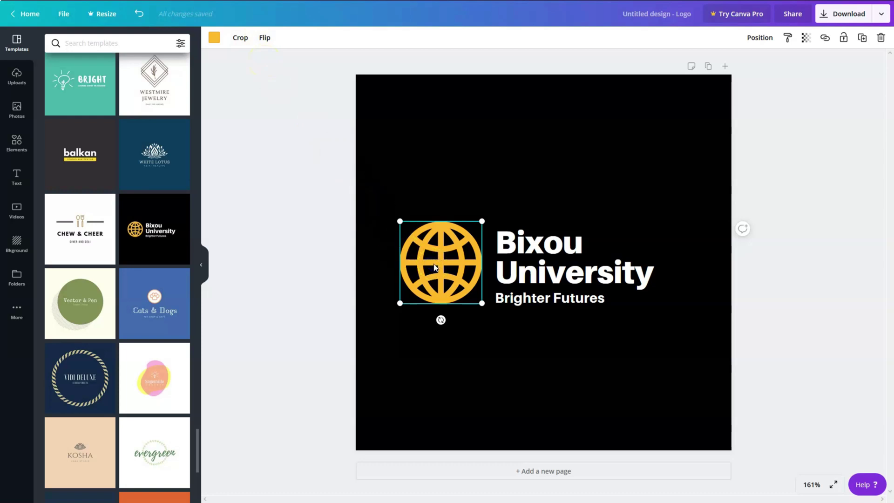
{"action": "key", "text": "Delete"}
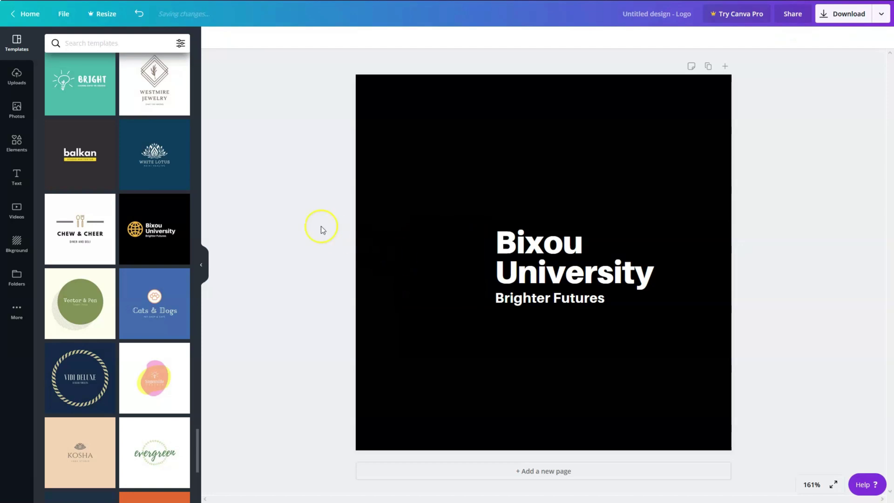
{"action": "left_click", "coordinate": [16, 143]}
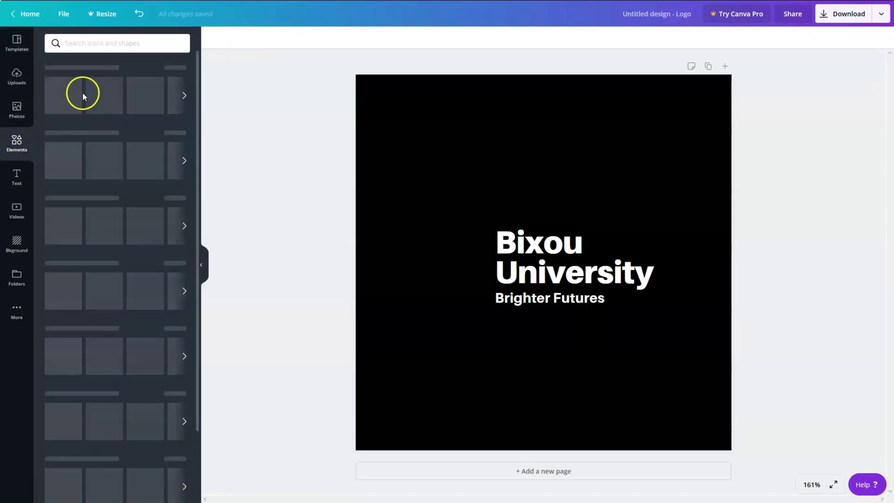
Step: Search Elements for 'guitar' and add the red electric guitar graphic to the page
{"action": "left_click", "coordinate": [104, 41]}
{"action": "type", "text": "guitar"}
{"action": "key", "text": "Return"}
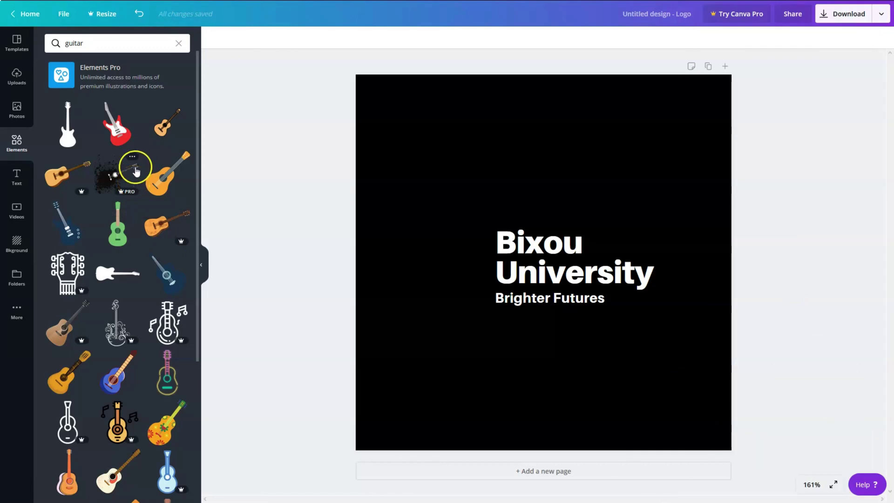
{"action": "left_click", "coordinate": [110, 124]}
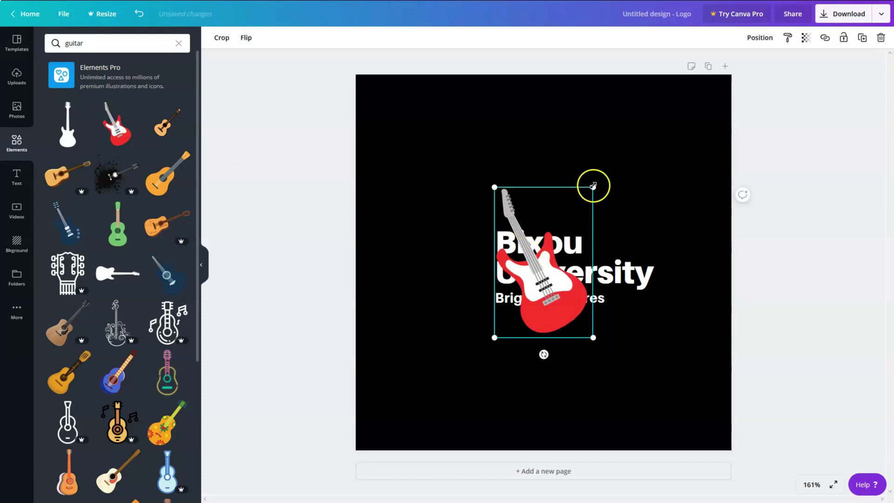
Step: Shrink the guitar to about 64 × 97 and place it just left of the text
{"action": "left_click_drag", "start_coordinate": [593, 187], "coordinate": [548, 281]}
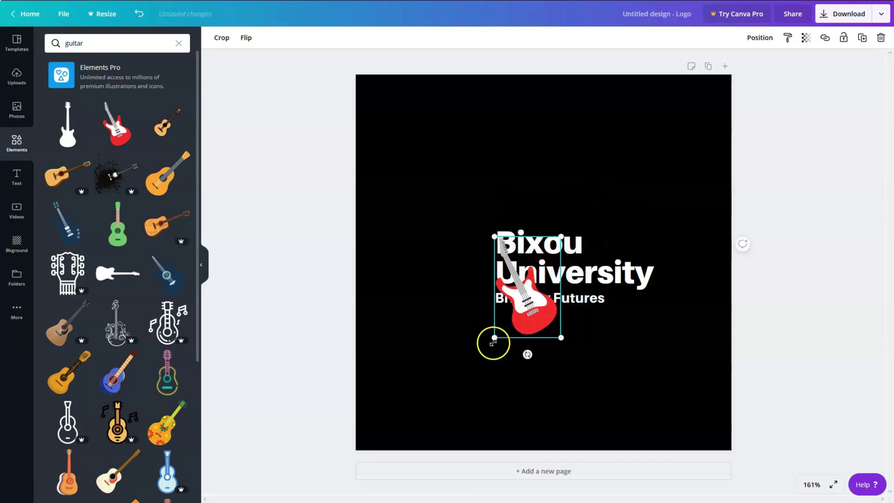
{"action": "left_click_drag", "start_coordinate": [493, 340], "coordinate": [520, 318]}
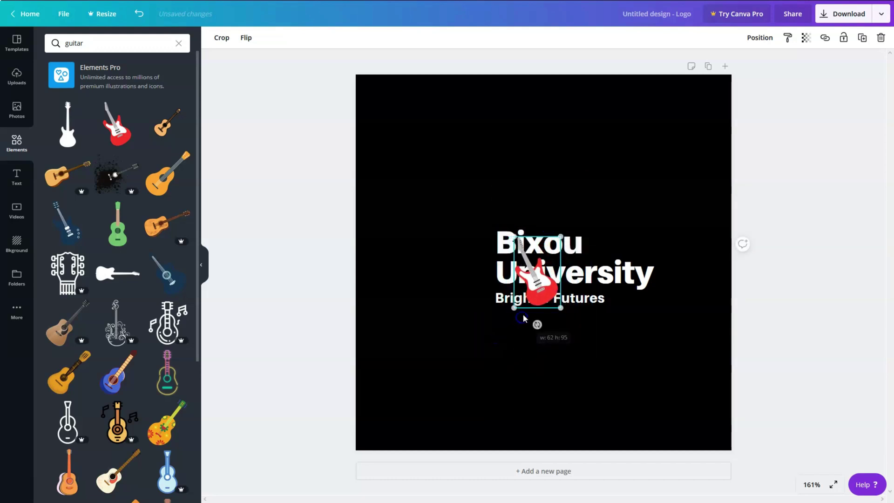
{"action": "left_click_drag", "start_coordinate": [538, 289], "coordinate": [468, 285]}
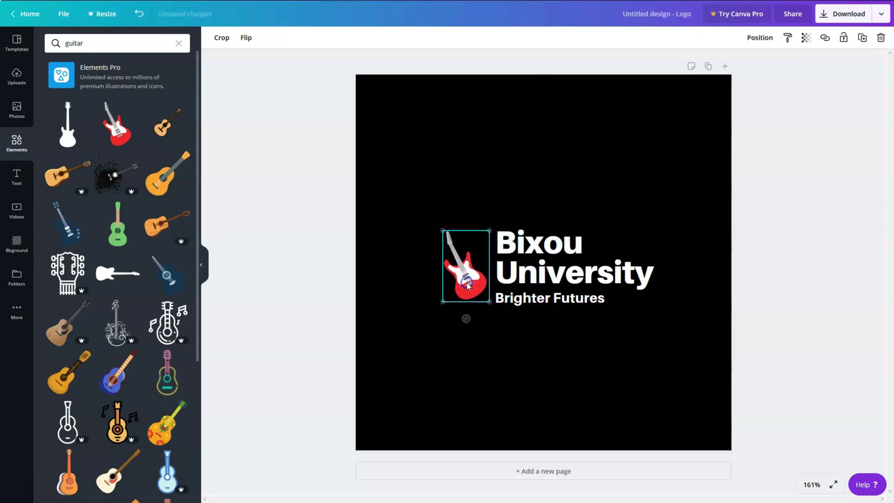
{"action": "left_click", "coordinate": [516, 266]}
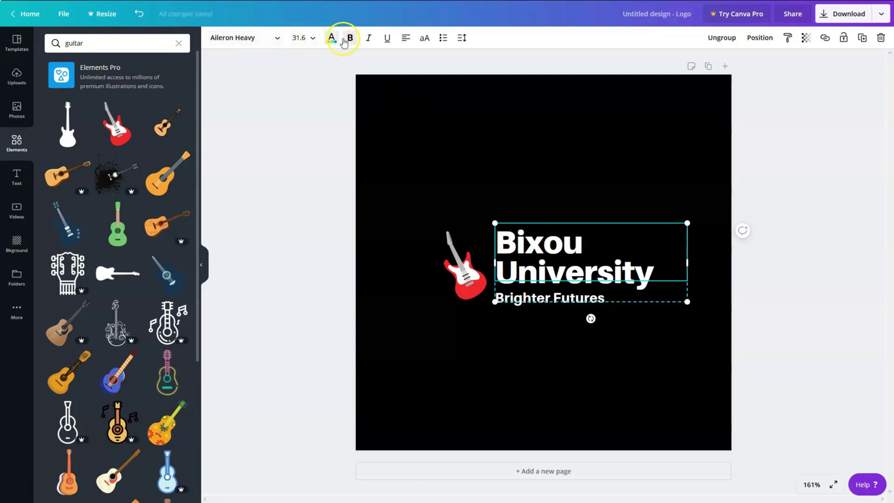
Step: Replace 'Bixou' with 'GUITAR' so the heading reads GUITAR University
{"action": "left_click_drag", "start_coordinate": [582, 242], "coordinate": [473, 230]}
{"action": "type", "text": "GUITAR"}
{"action": "left_click", "coordinate": [550, 243]}
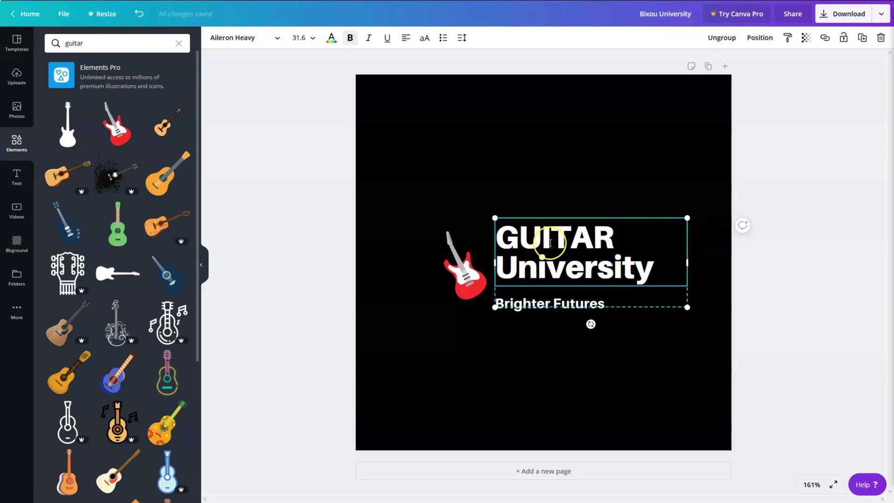
{"action": "left_click", "coordinate": [696, 146]}
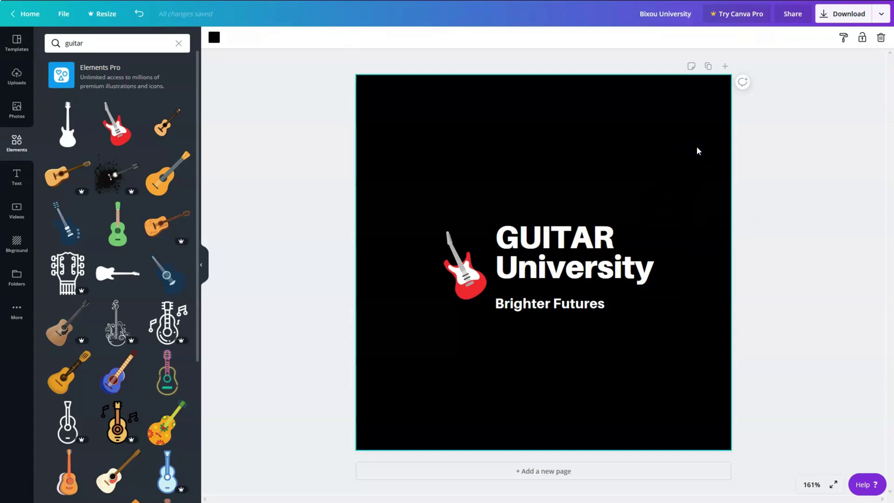
Step: Nudge the GUITAR University text group into position beside the guitar
{"action": "left_click", "coordinate": [625, 252]}
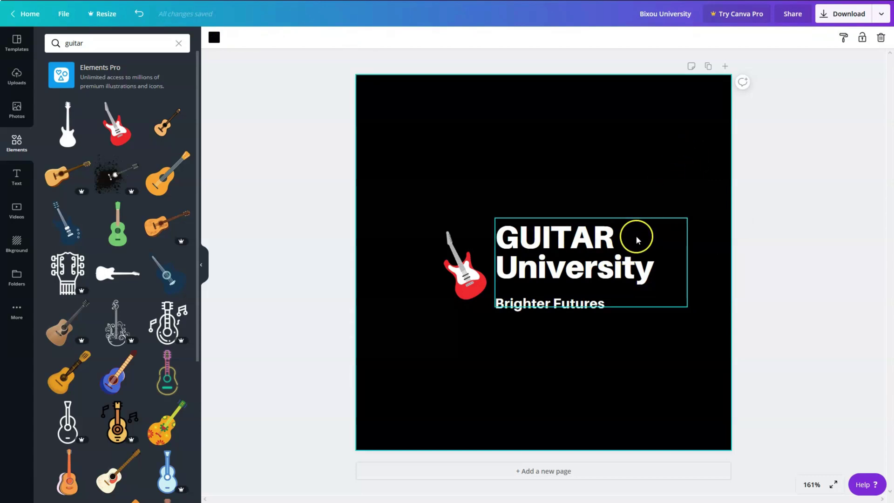
{"action": "left_click", "coordinate": [639, 236]}
{"action": "left_click_drag", "start_coordinate": [640, 241], "coordinate": [643, 238]}
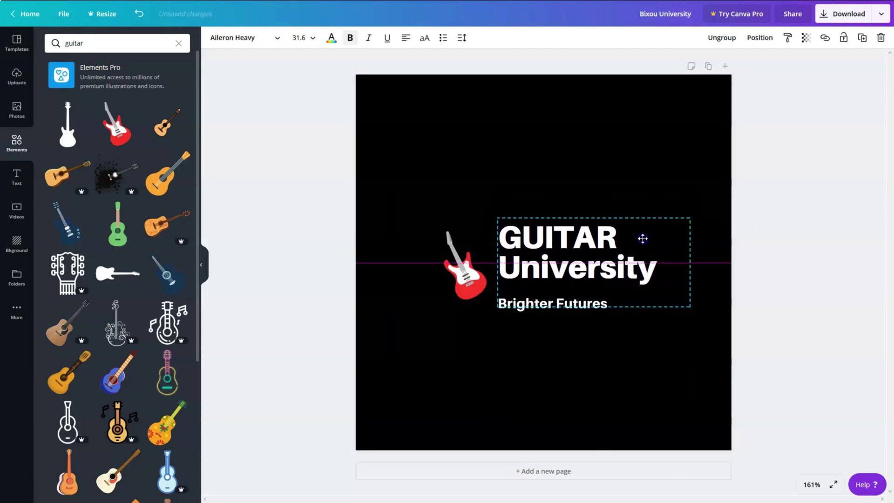
{"action": "left_click", "coordinate": [880, 14]}
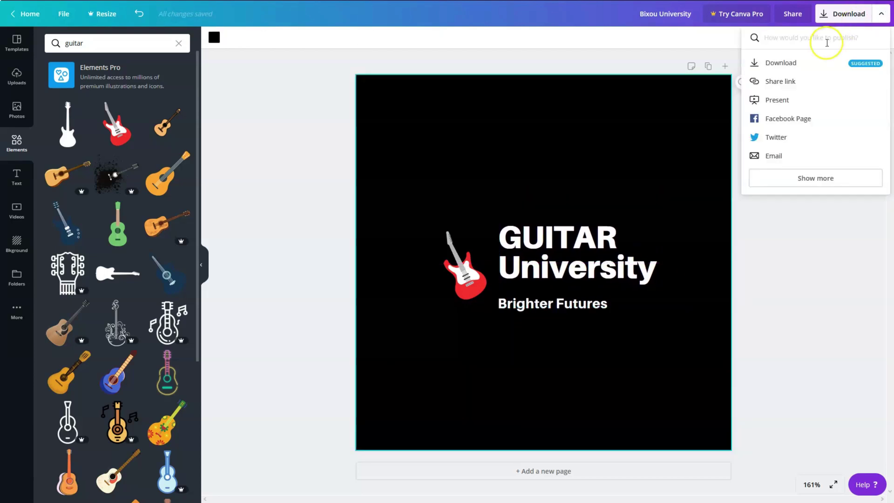
Step: Open the PNG download settings, try the Pro-only transparent background, and dismiss the Pro offer
{"action": "left_click", "coordinate": [781, 70]}
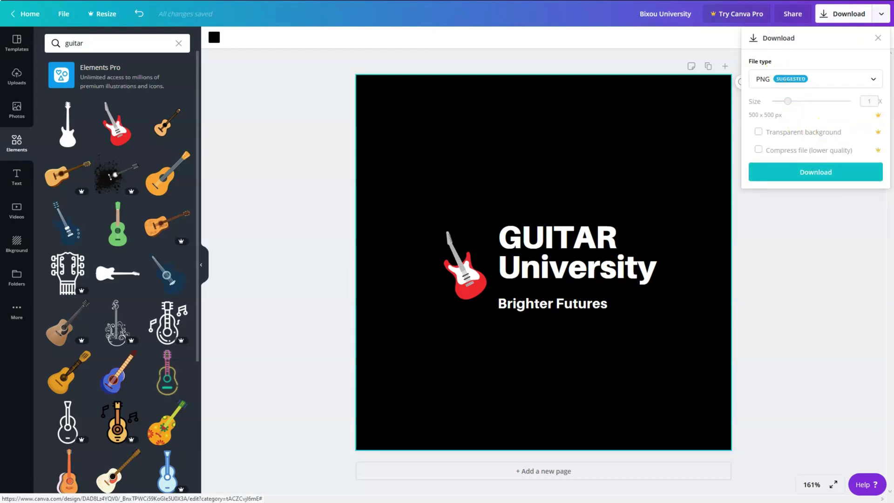
{"action": "left_click", "coordinate": [878, 134]}
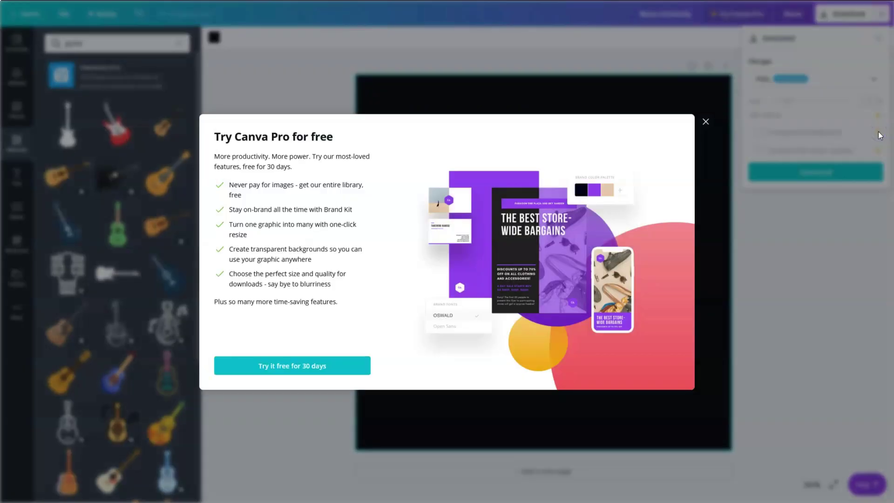
{"action": "left_click", "coordinate": [705, 121]}
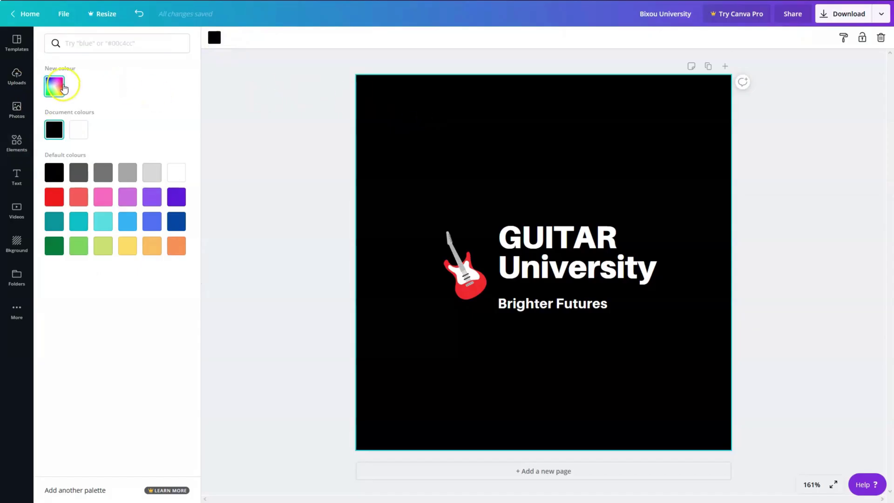
Step: Change the logo's background colour from black to pink, hex ff5ca1
{"action": "left_click", "coordinate": [63, 86]}
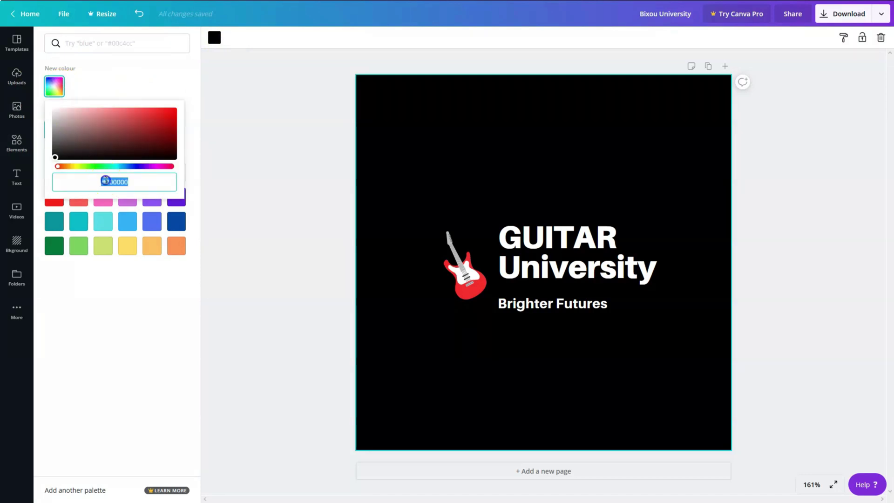
{"action": "left_click_drag", "start_coordinate": [93, 183], "coordinate": [145, 181]}
{"action": "left_click_drag", "start_coordinate": [92, 152], "coordinate": [129, 108]}
{"action": "left_click_drag", "start_coordinate": [92, 181], "coordinate": [127, 184]}
{"action": "type", "text": "#ff5ca1"}
{"action": "key", "text": "Return"}
{"action": "left_click", "coordinate": [855, 12]}
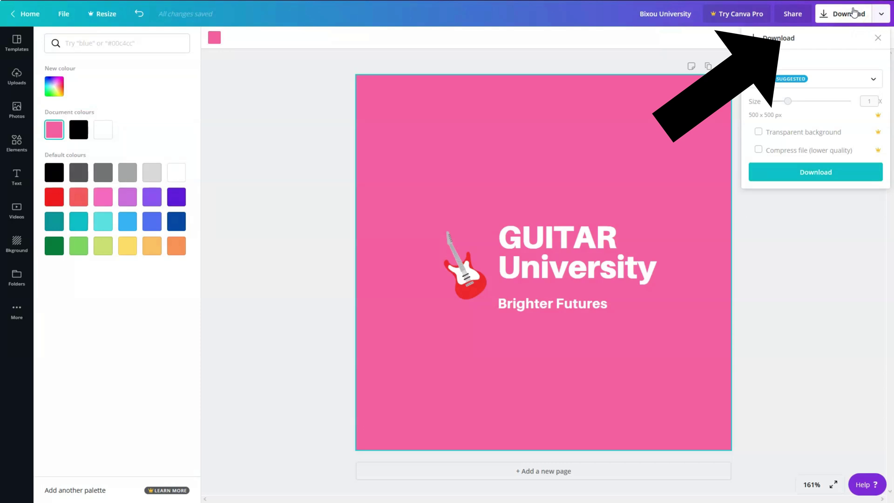
Step: Download the pink logo as PNG and note WordPress's suggested 350 × 70 px logo size
{"action": "left_click", "coordinate": [816, 172]}
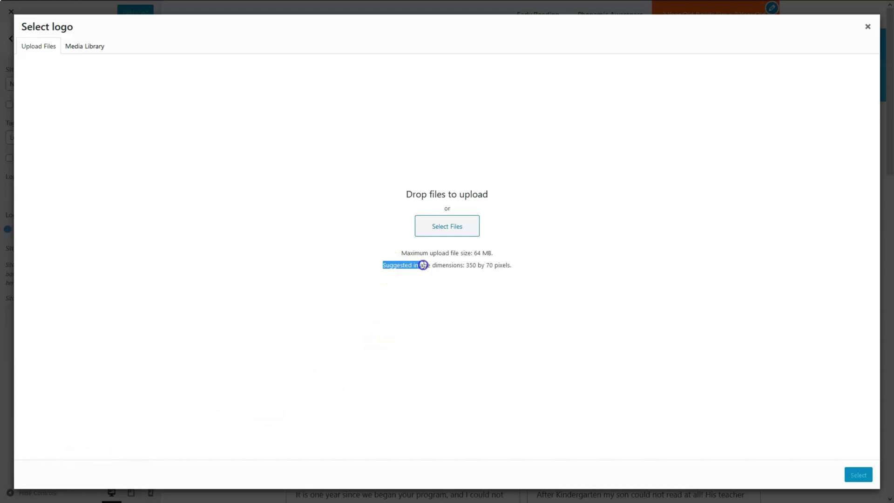
{"action": "left_click_drag", "start_coordinate": [423, 264], "coordinate": [514, 264]}
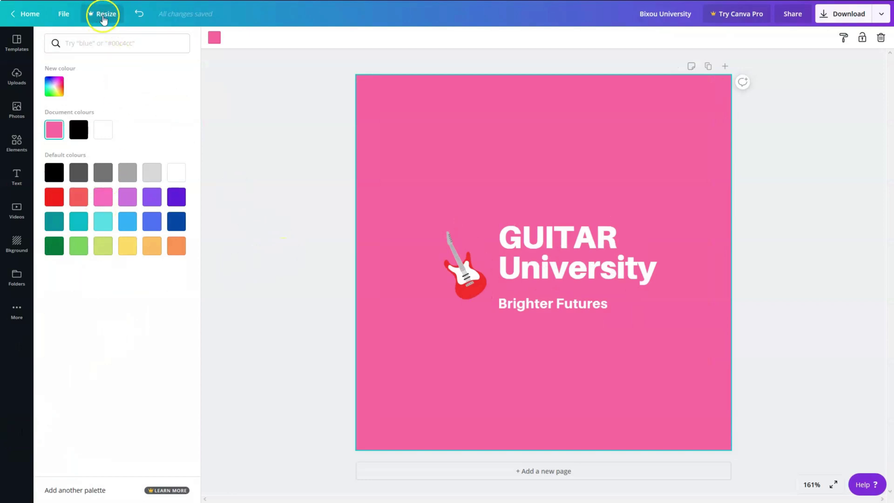
{"action": "left_click", "coordinate": [104, 18]}
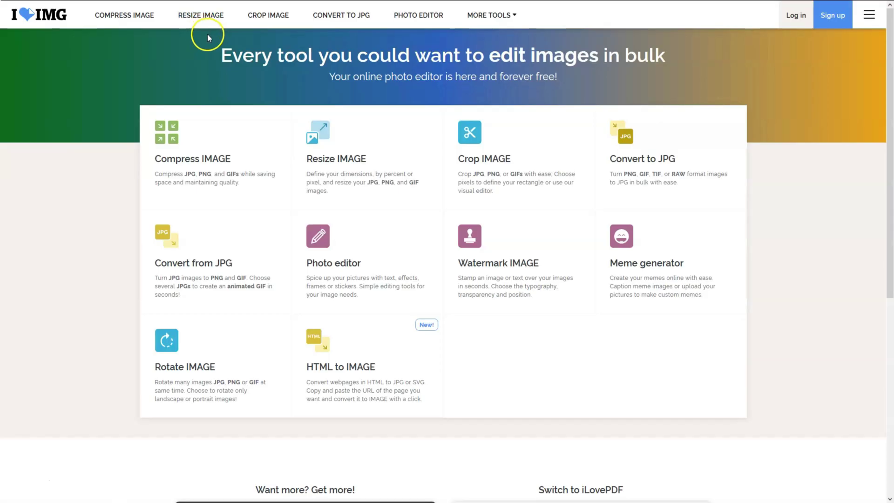
Step: Load Bixou University.png into iLoveIMG's Crop IMAGE tool
{"action": "left_click", "coordinate": [475, 159]}
{"action": "left_click", "coordinate": [465, 122]}
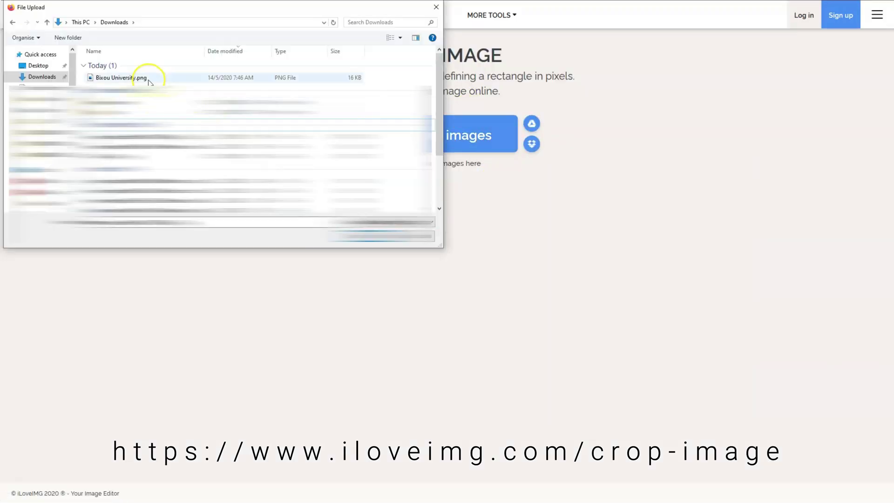
{"action": "double_click", "coordinate": [129, 79]}
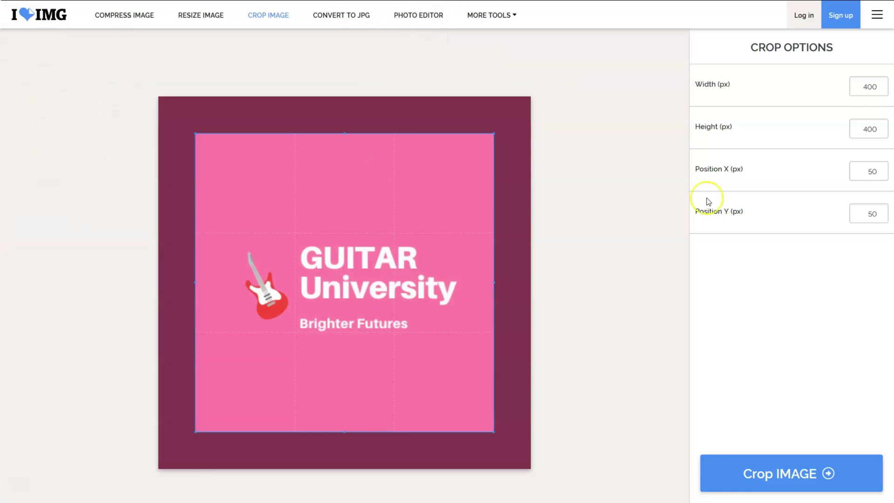
Step: Crop a 350 × 70 band over the GUITAR University title and save the result
{"action": "double_click", "coordinate": [876, 85]}
{"action": "type", "text": "350"}
{"action": "type", "text": "7"}
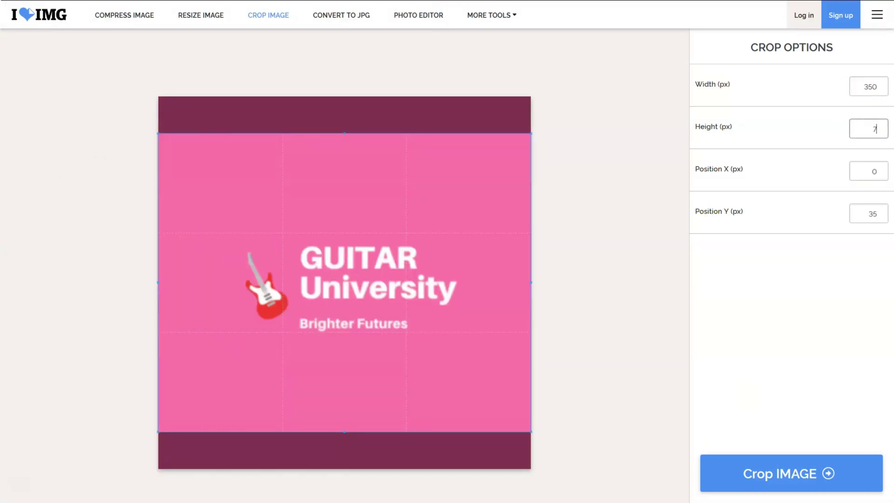
{"action": "type", "text": "0"}
{"action": "left_click_drag", "start_coordinate": [317, 165], "coordinate": [309, 276]}
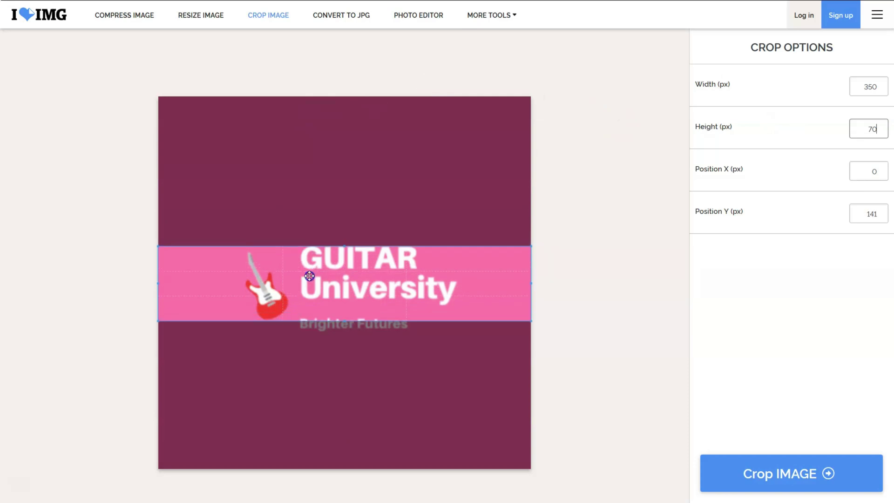
{"action": "left_click", "coordinate": [813, 471]}
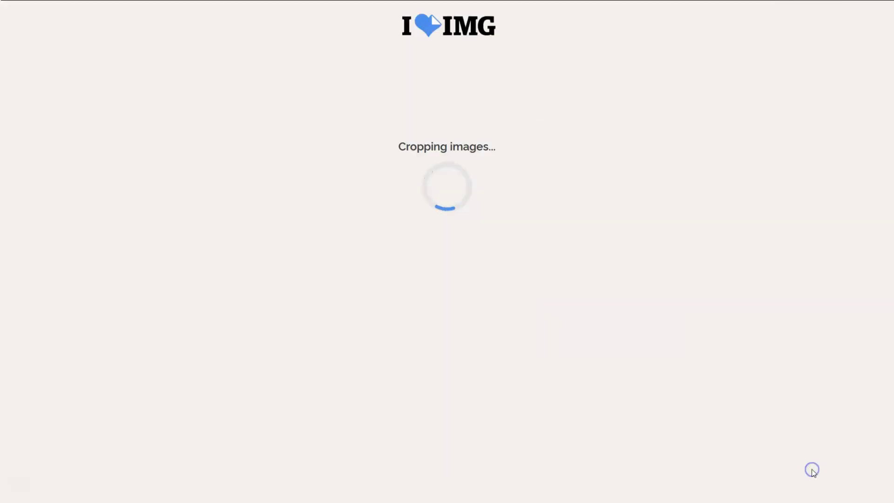
{"action": "left_click", "coordinate": [487, 302]}
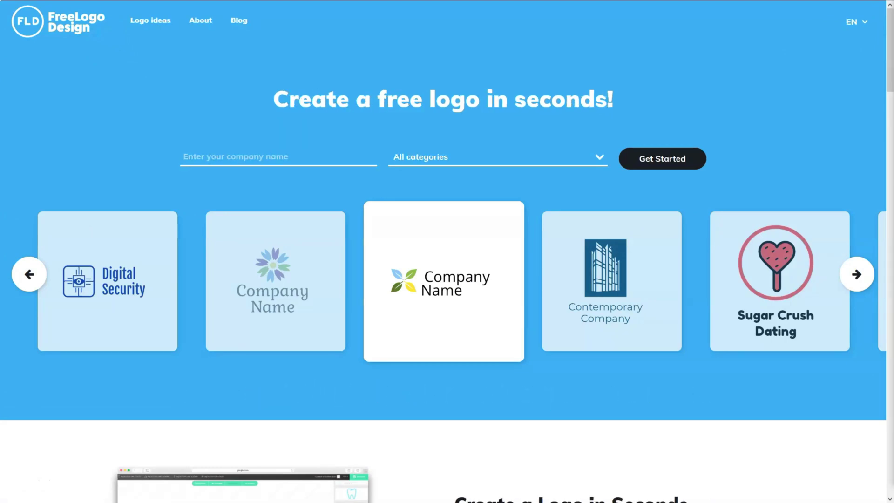
Step: Enter the company name 'guitar university' with the Education category and start designing
{"action": "left_click", "coordinate": [286, 154]}
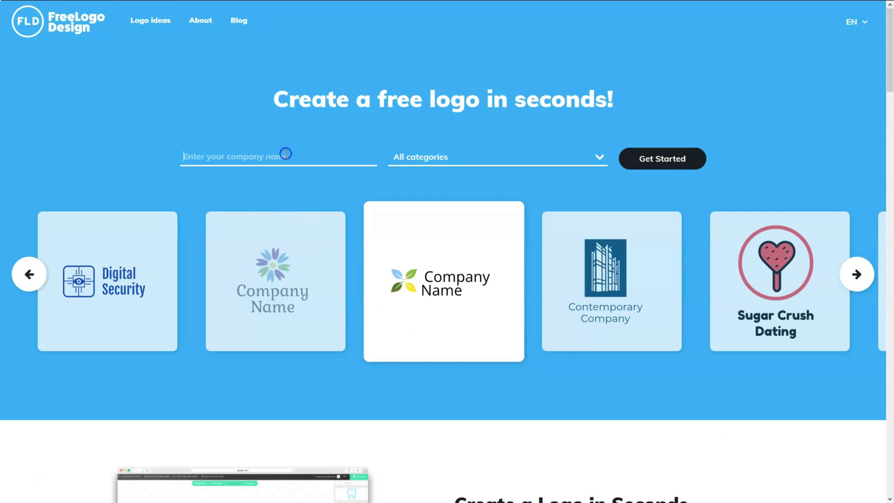
{"action": "type", "text": "guitar university"}
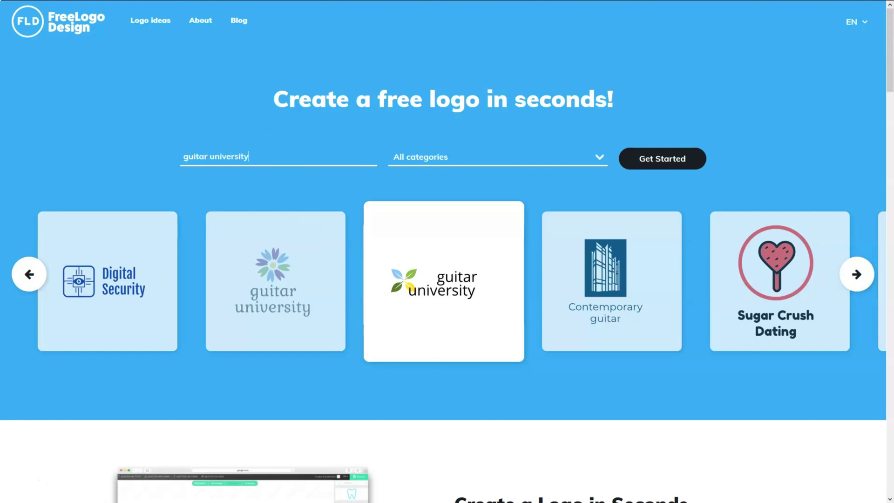
{"action": "left_click", "coordinate": [602, 159]}
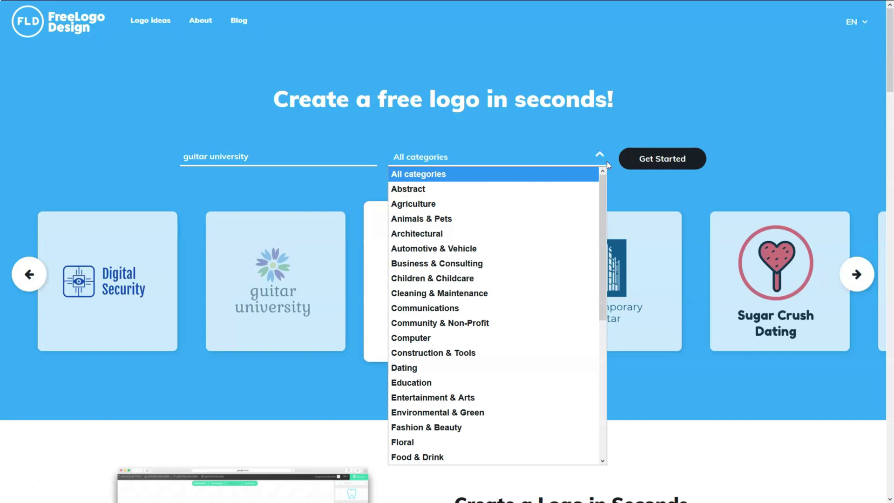
{"action": "left_click", "coordinate": [541, 383]}
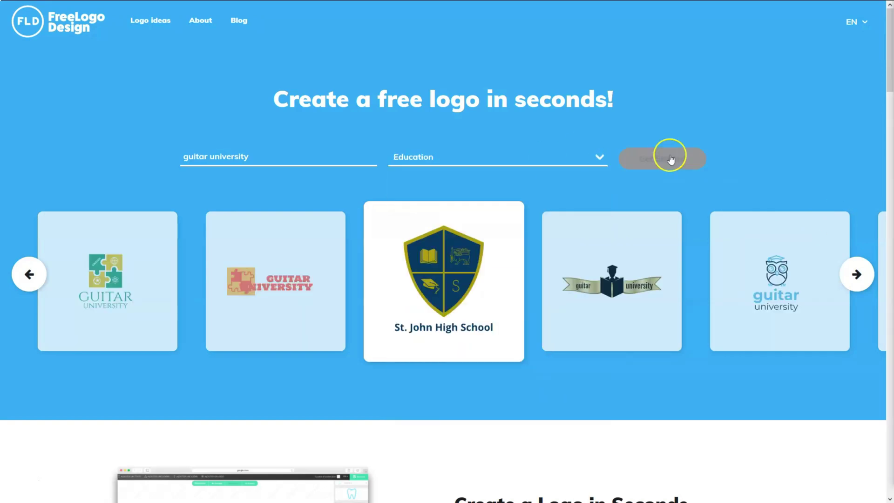
{"action": "left_click", "coordinate": [444, 282]}
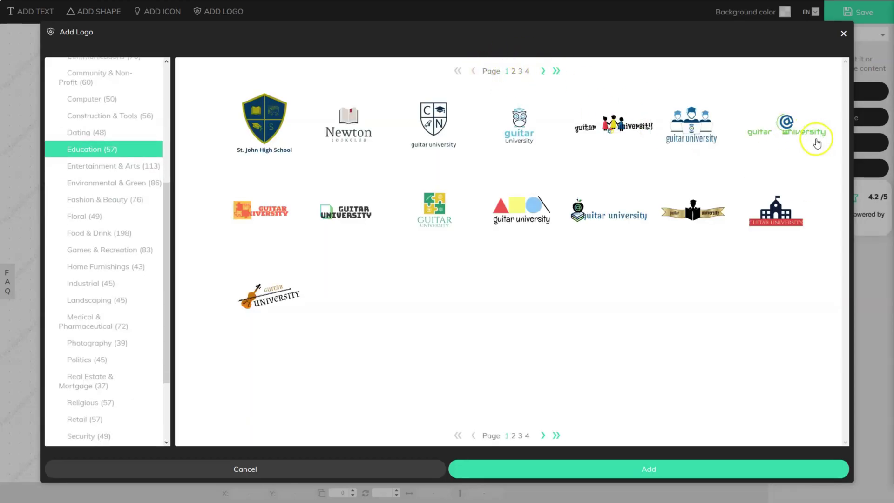
Step: Pick the navy shield logo from page 2 of Education templates and add it to the canvas
{"action": "left_click", "coordinate": [543, 72]}
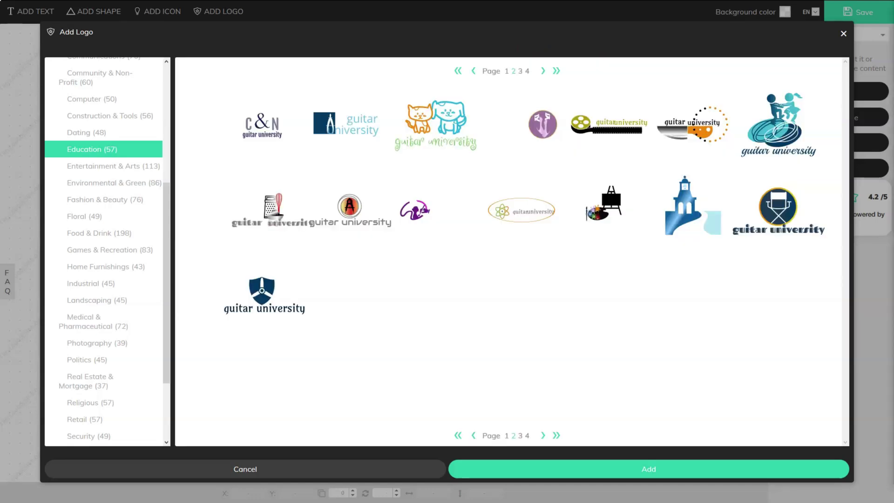
{"action": "left_click", "coordinate": [269, 301]}
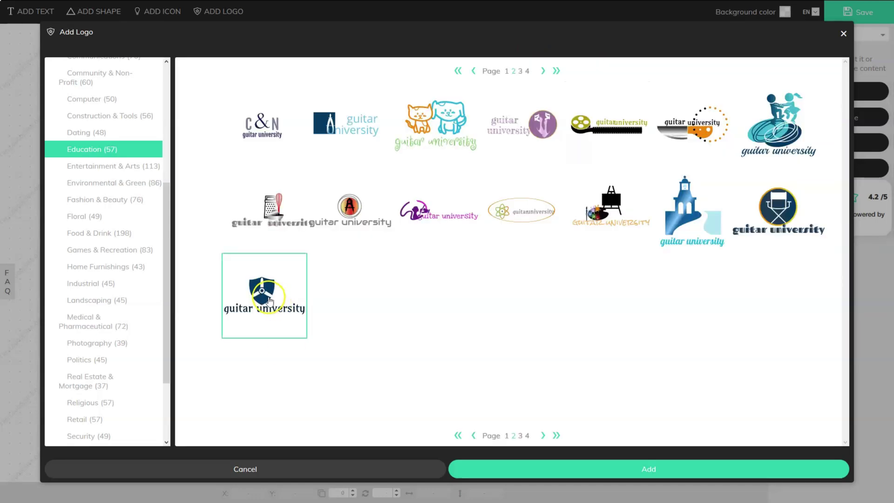
{"action": "left_click", "coordinate": [595, 466]}
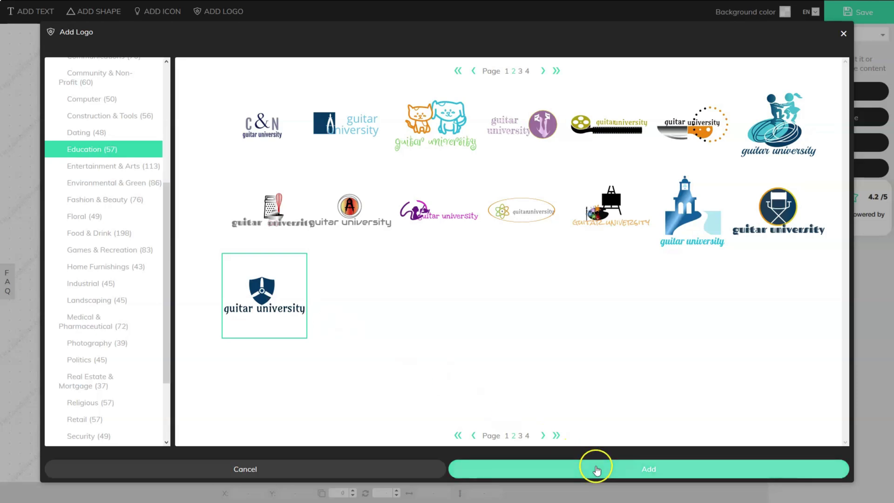
{"action": "left_click", "coordinate": [419, 328]}
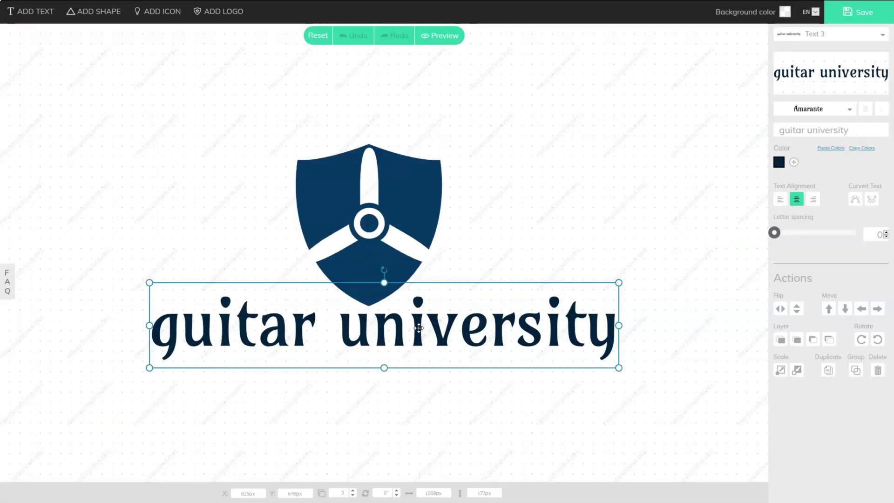
Step: Set the GUITAR UNIVERSITY text in the Bangers font
{"action": "left_click", "coordinate": [816, 110]}
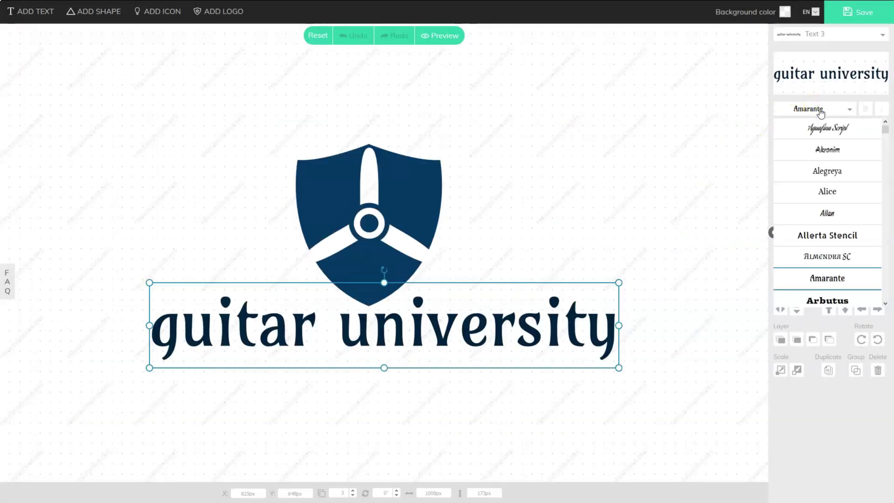
{"action": "scroll", "coordinate": [824, 242], "scroll_direction": "down", "scroll_amount": 3}
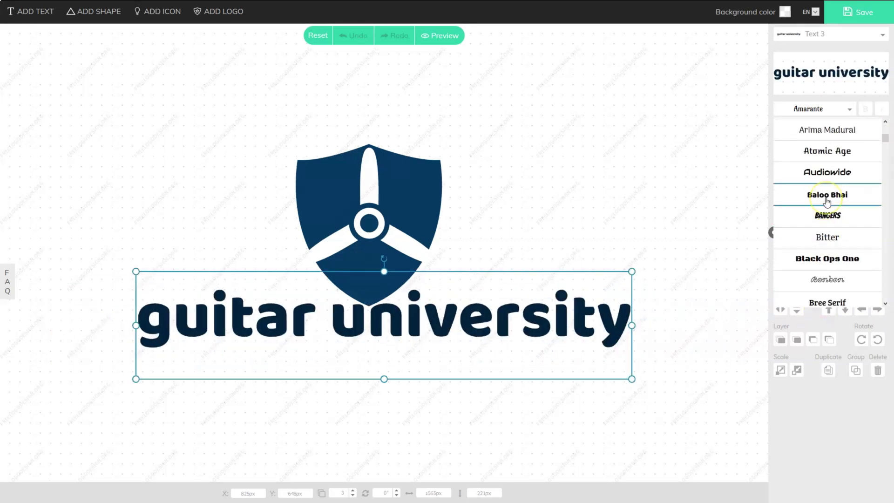
{"action": "left_click", "coordinate": [825, 222]}
Step: Review the shield's colour options and save the finished shield logo
{"action": "left_click", "coordinate": [415, 178]}
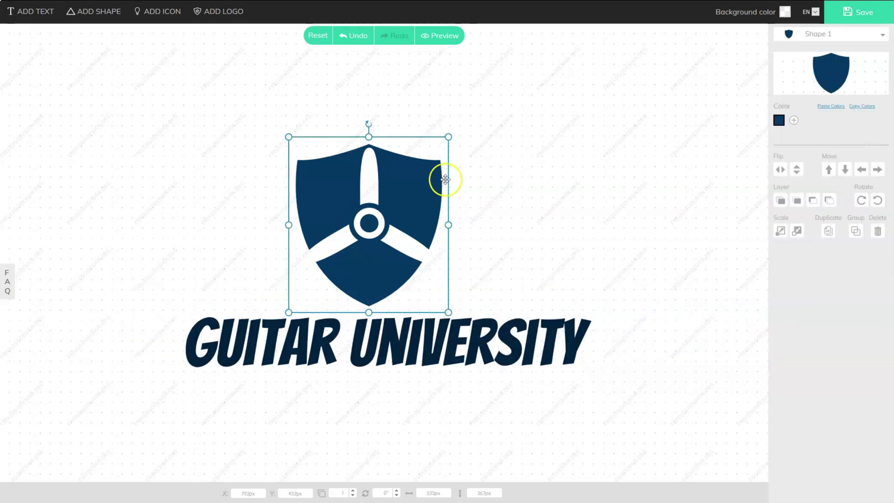
{"action": "left_click", "coordinate": [780, 120]}
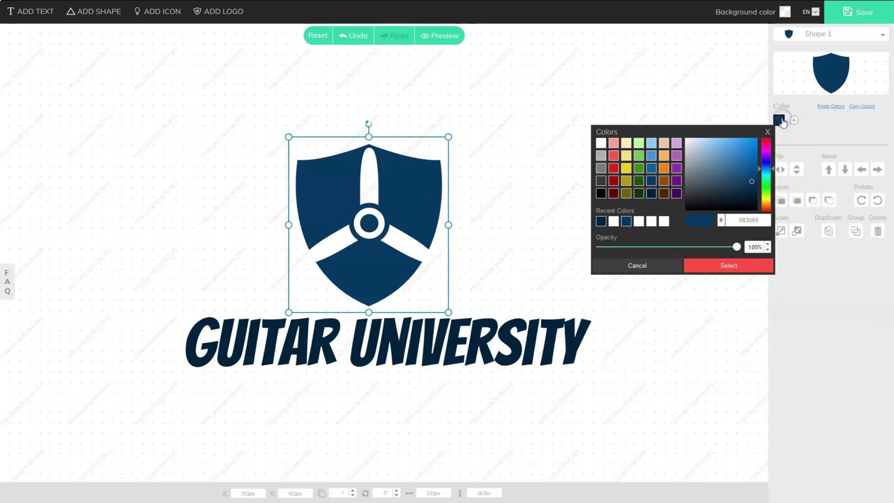
{"action": "left_click", "coordinate": [855, 10]}
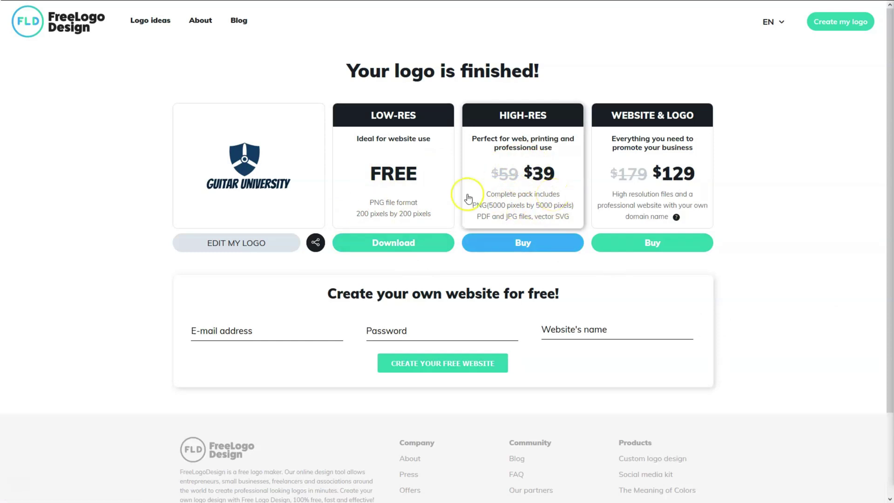
Step: Request the free LOW-RES logo, filling in first name and email address
{"action": "left_click", "coordinate": [399, 240]}
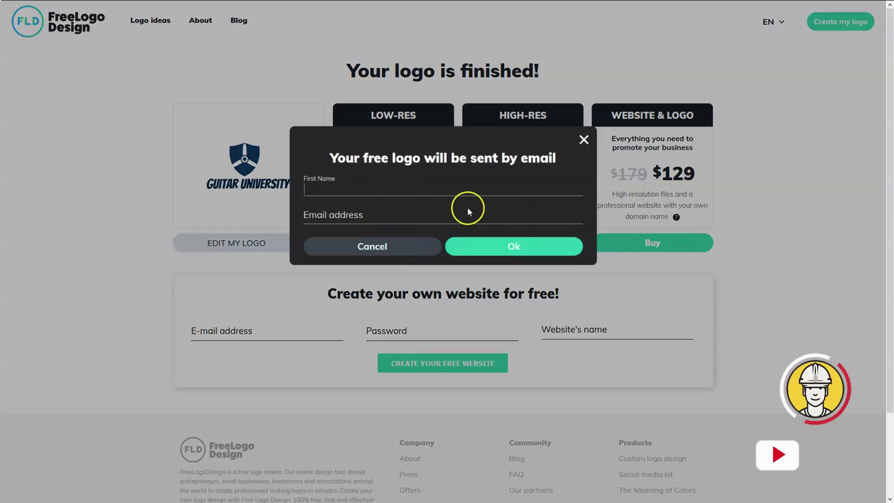
{"action": "left_click", "coordinate": [433, 193]}
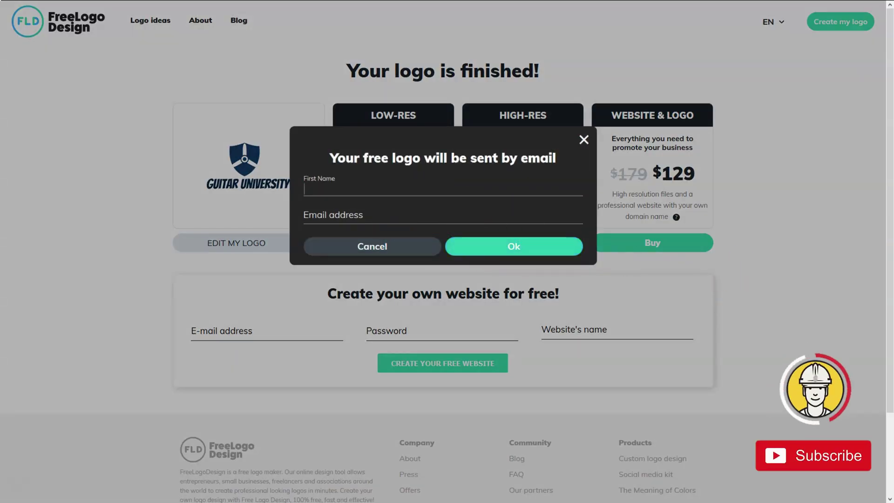
{"action": "left_click", "coordinate": [372, 189]}
{"action": "key", "text": "Tab"}
Step: Send the request by email and open the download link in Gmail's 'Your logo is ready!' email
{"action": "left_click", "coordinate": [423, 196]}
{"action": "left_click", "coordinate": [529, 246]}
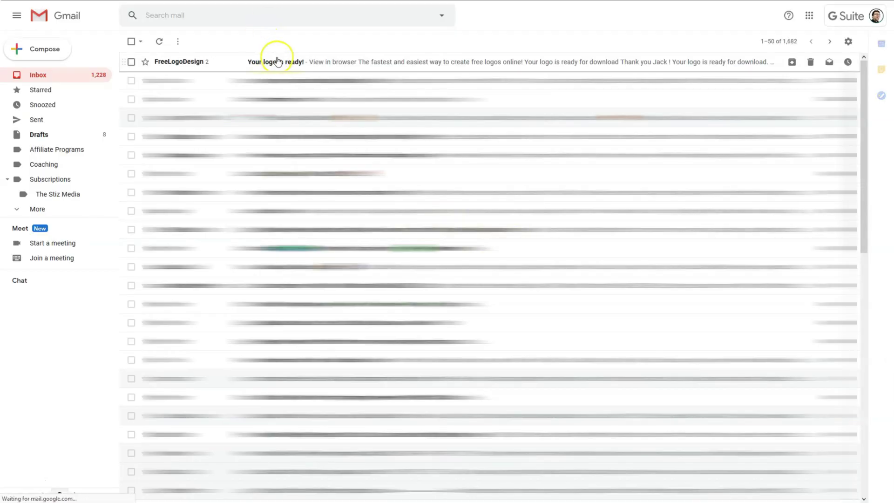
{"action": "left_click", "coordinate": [277, 60]}
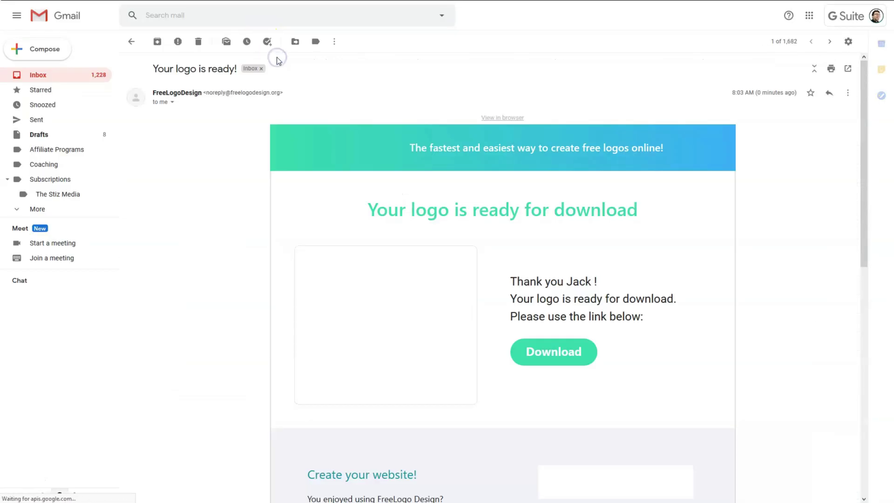
{"action": "left_click", "coordinate": [556, 352]}
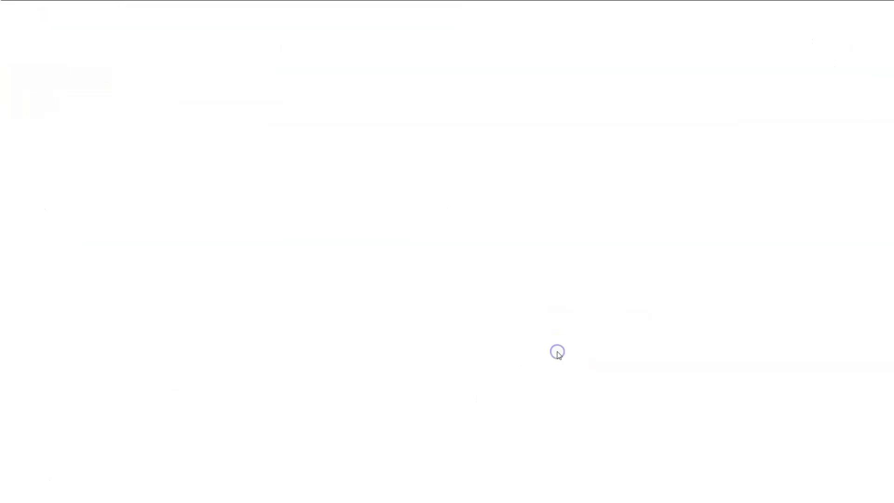